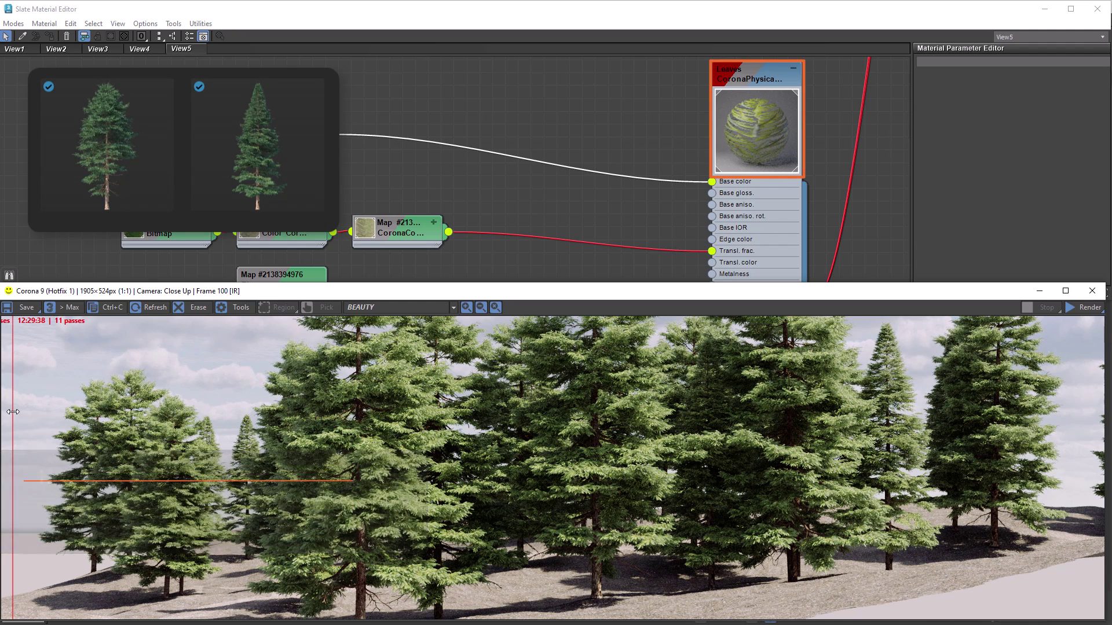
# Step: Slide the frame buffer's A/B compare line across the render to reveal the mixed green-and-brown pines
pyautogui.moveTo(13, 412); pyautogui.dragTo(1077, 446)
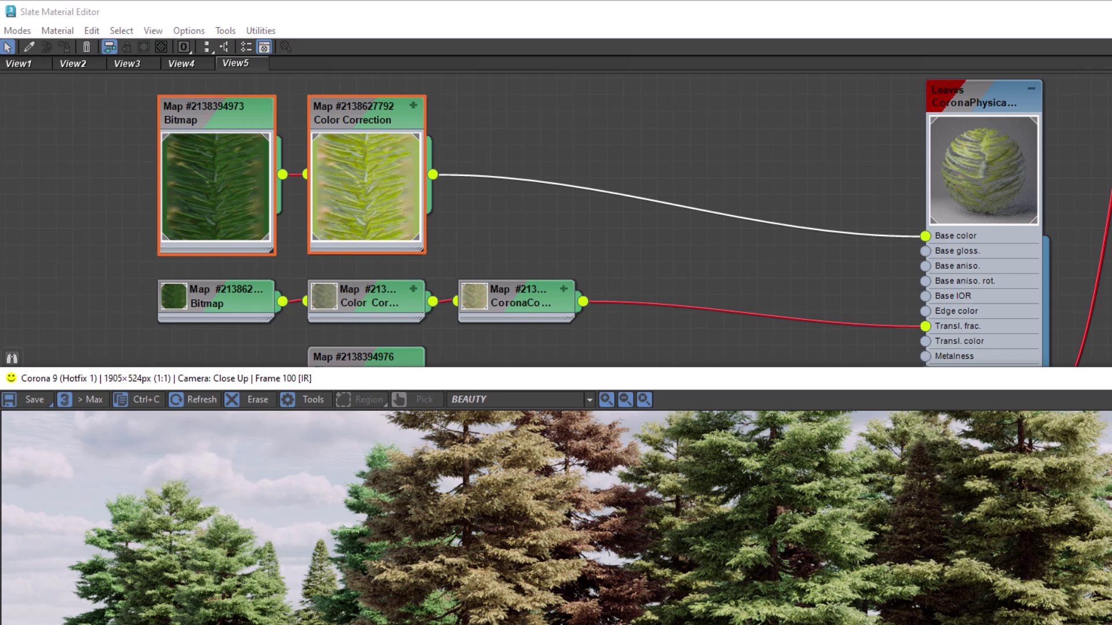
# Step: Add a CoronaMultiMap node from the Corona maps list on the Slate canvas
pyautogui.rightClick(592, 144)
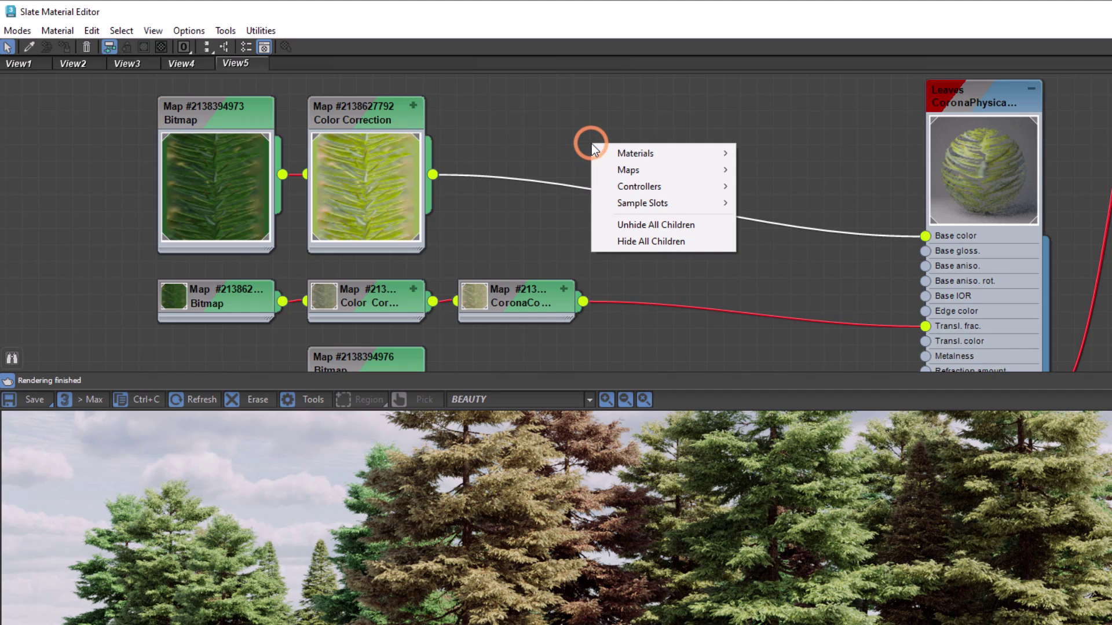
pyautogui.click(613, 167)
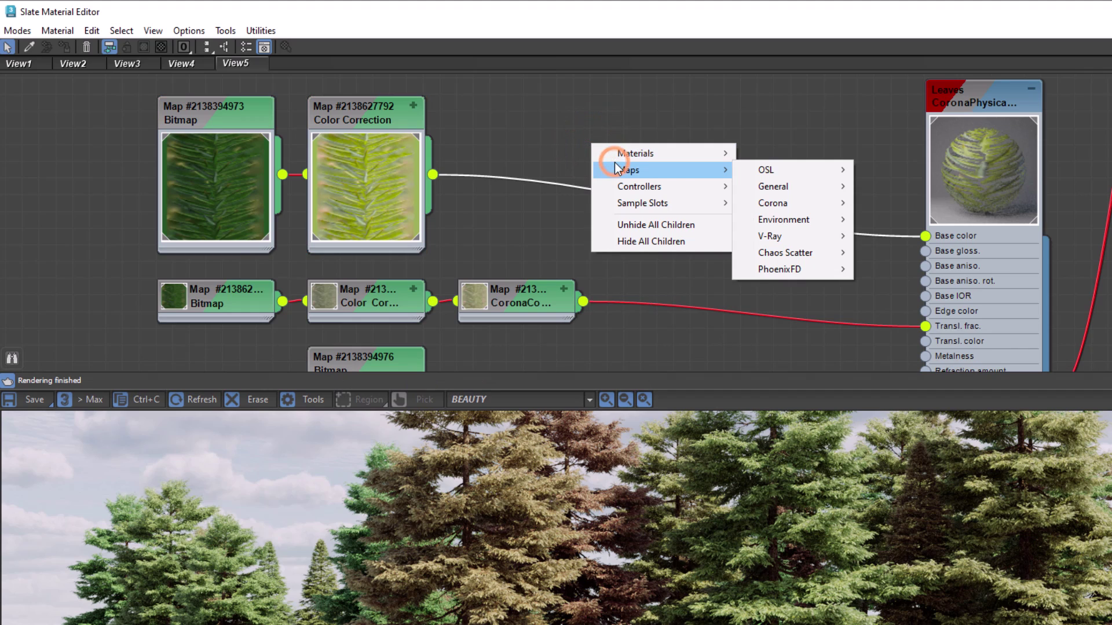
pyautogui.click(773, 204)
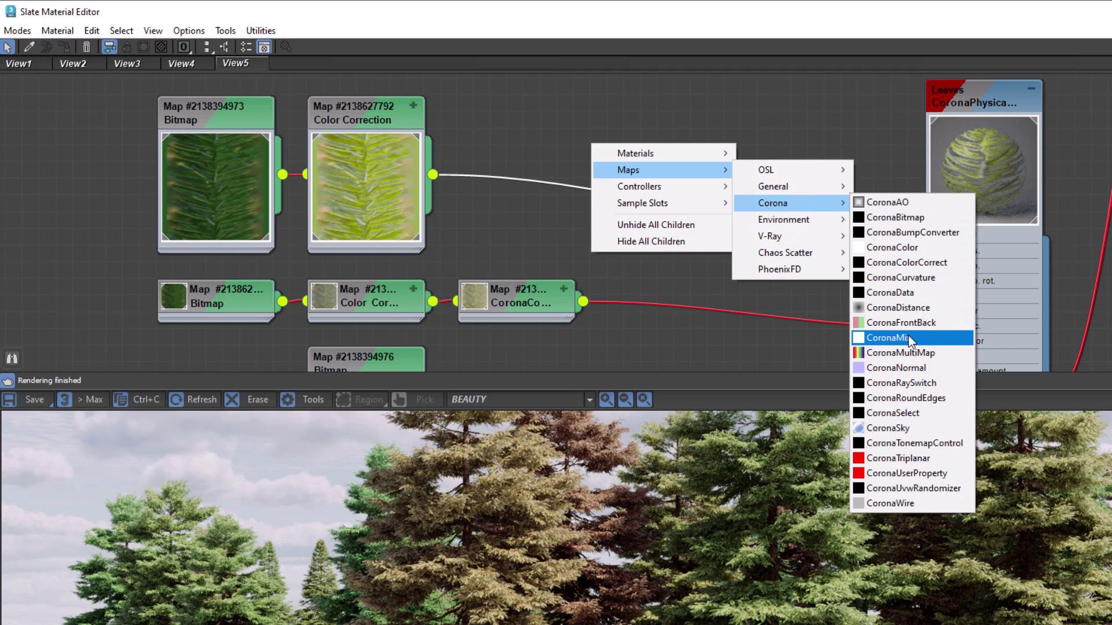
pyautogui.click(918, 353)
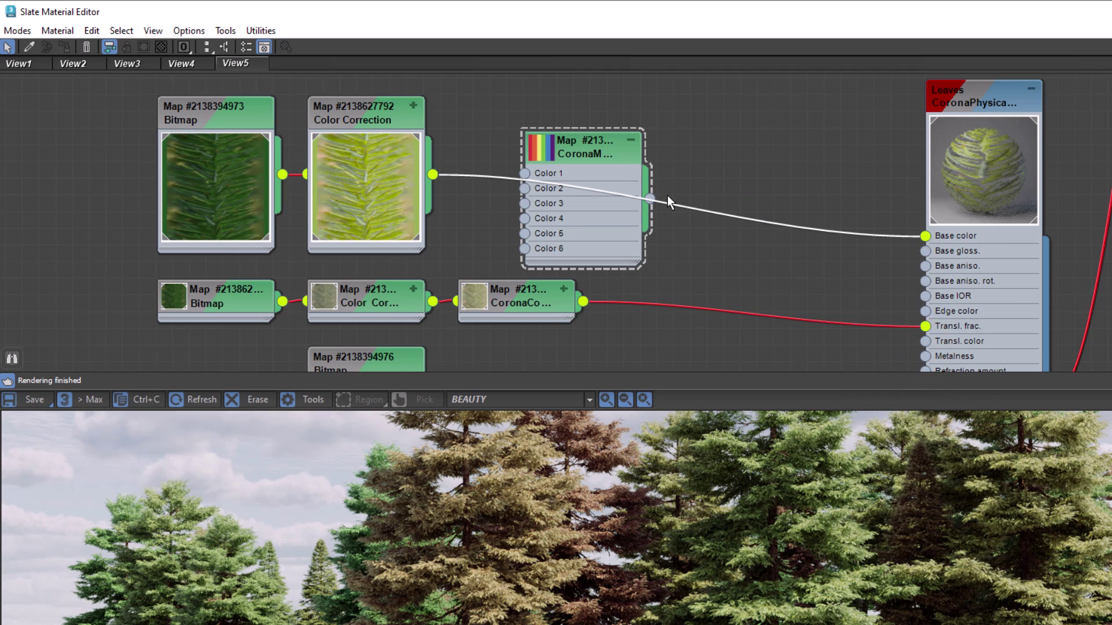
# Step: Wire the CoronaMultiMap into Leaves' Base color, replacing the Color Correction link
pyautogui.click(591, 145)
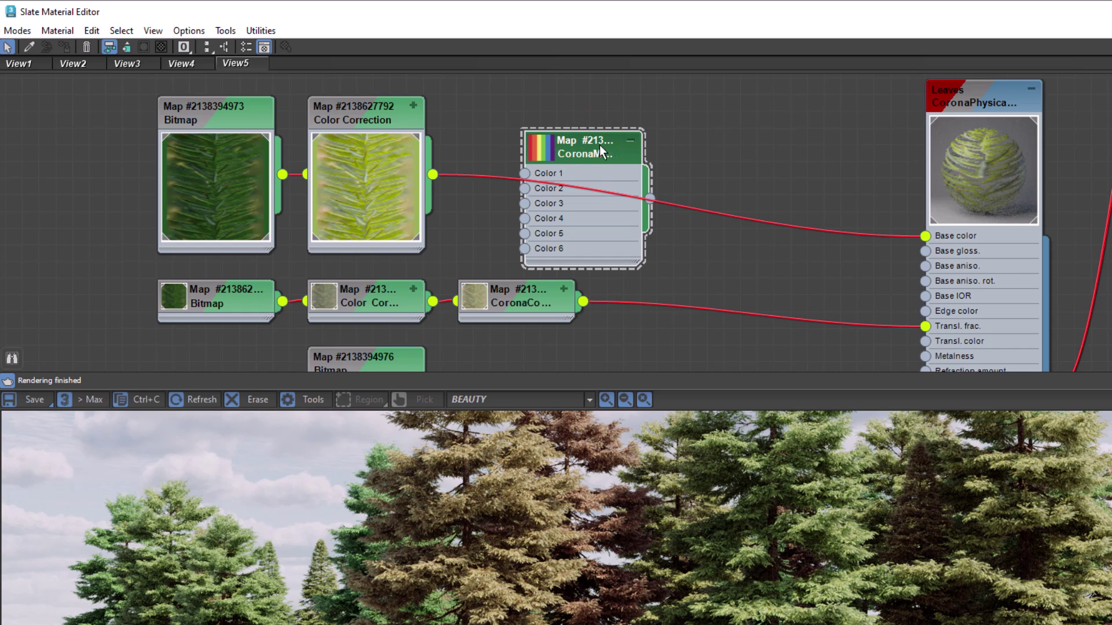
pyautogui.moveTo(646, 198); pyautogui.dragTo(927, 235)
pyautogui.moveTo(596, 235); pyautogui.dragTo(594, 237)
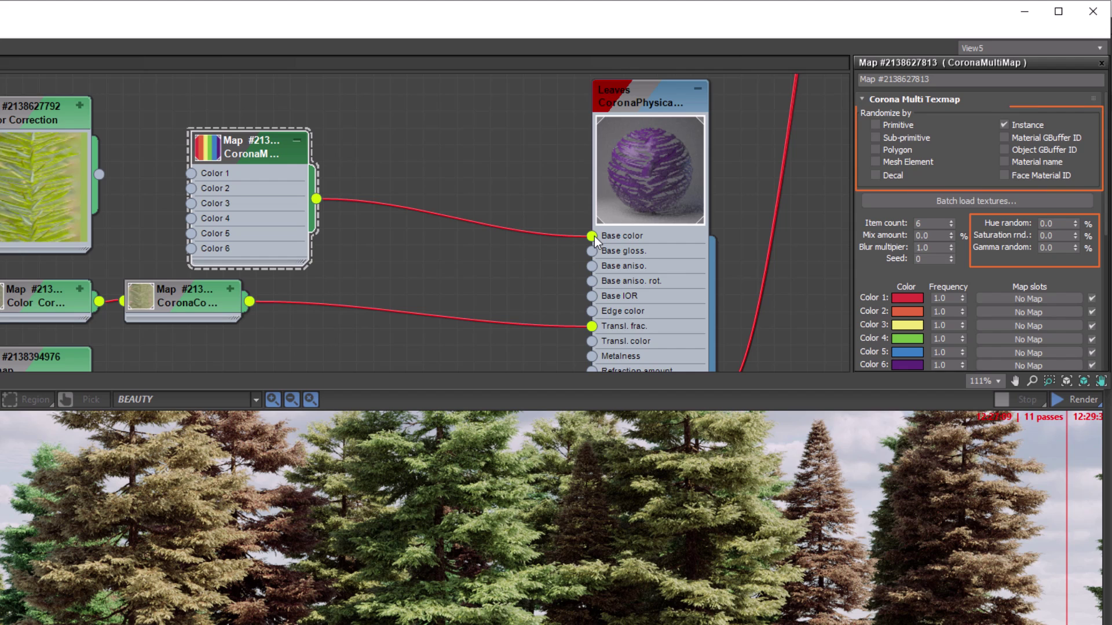
pyautogui.click(1062, 398)
# Step: Start IR, set the multimap to 1 item with 100% Hue random, and wire Color Correction into Color 1
pyautogui.click(1061, 415)
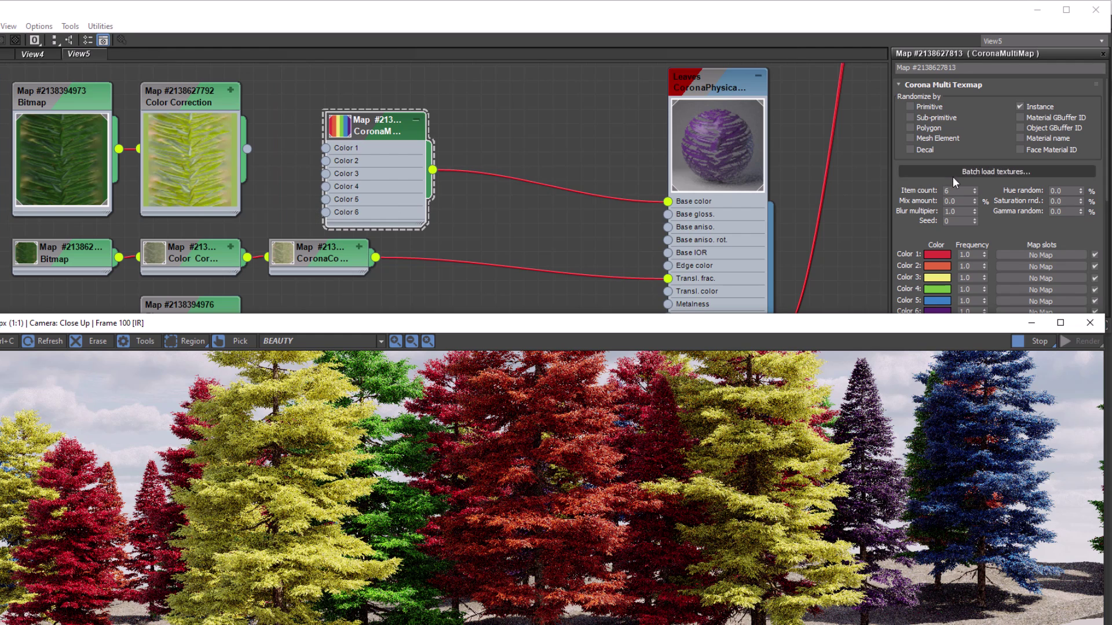
pyautogui.click(975, 193)
pyautogui.click(974, 193)
pyautogui.click(975, 192)
pyautogui.click(974, 193)
pyautogui.click(974, 193)
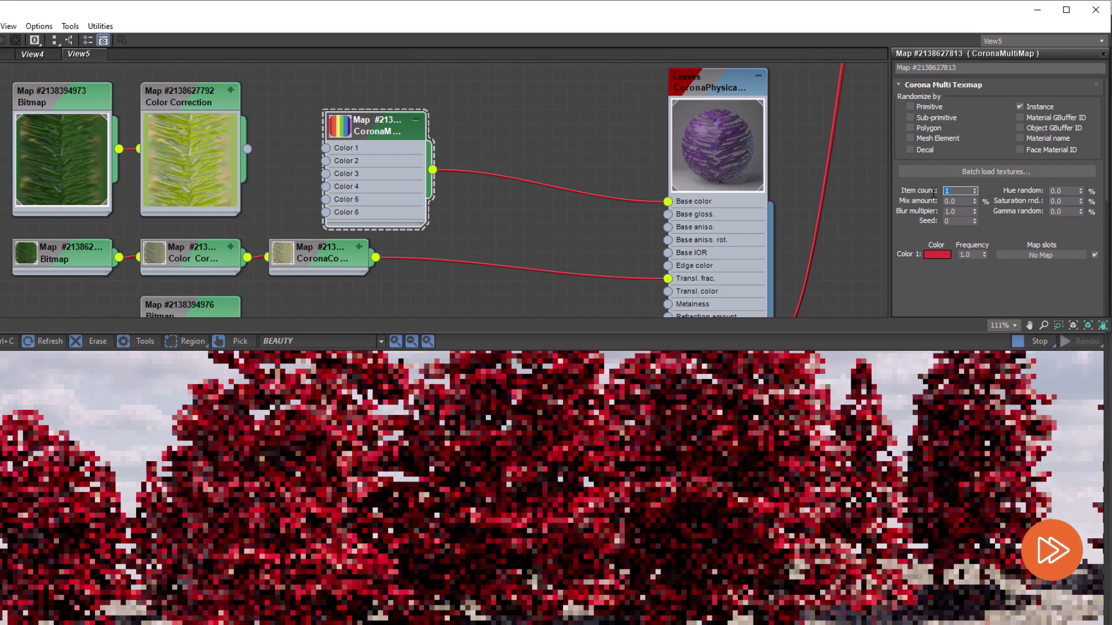
pyautogui.click(1065, 191)
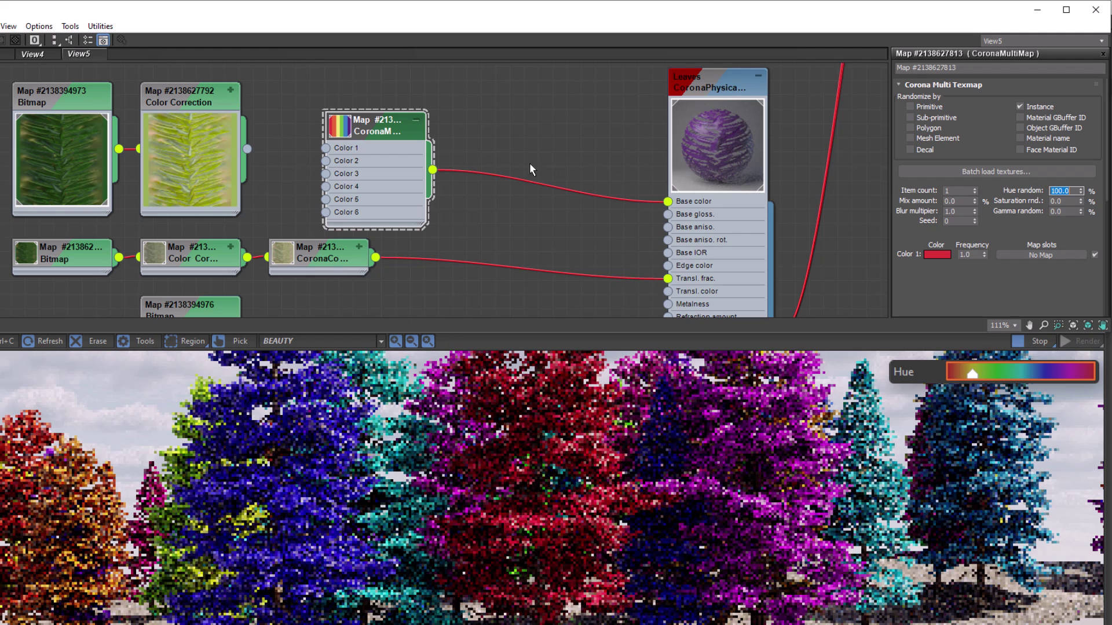
pyautogui.moveTo(247, 149); pyautogui.dragTo(326, 150)
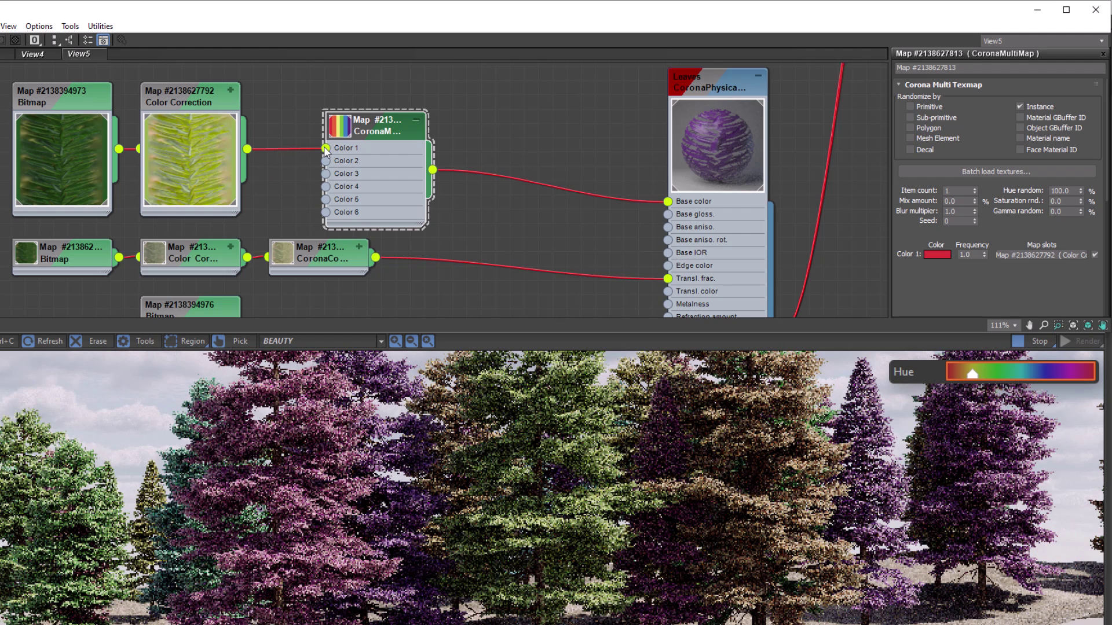
# Step: Lower the multimap's Hue random from 100% to 40%
pyautogui.doubleClick(1051, 190)
pyautogui.write('40')
pyautogui.press('Return')
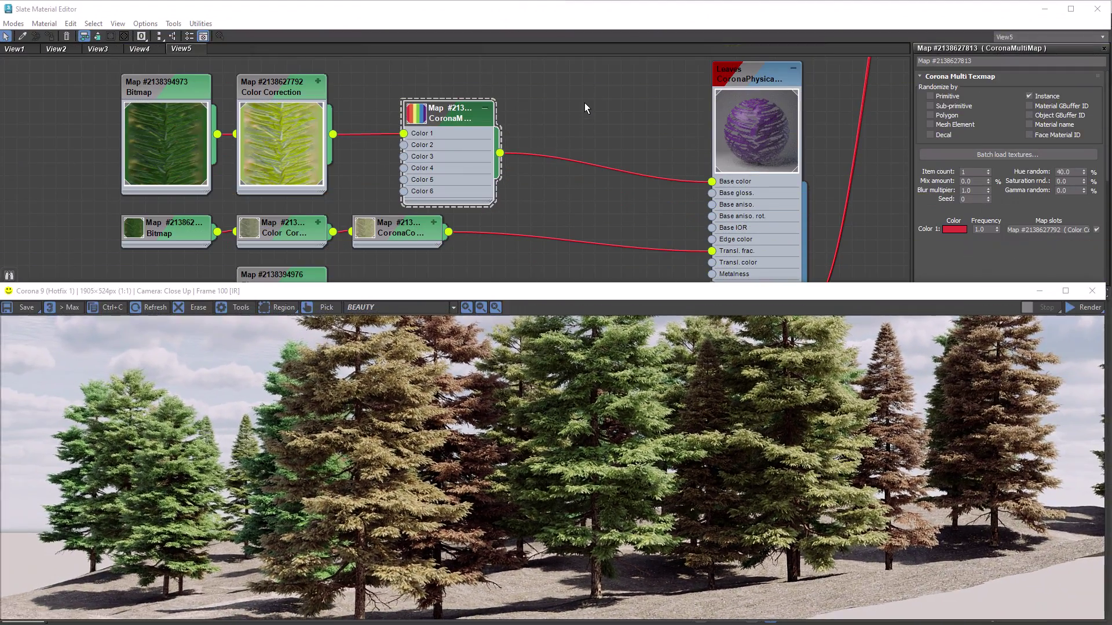
# Step: Create a second CoronaMultiMap and set its Item count to 1
pyautogui.rightClick(585, 106)
pyautogui.moveTo(613, 123)
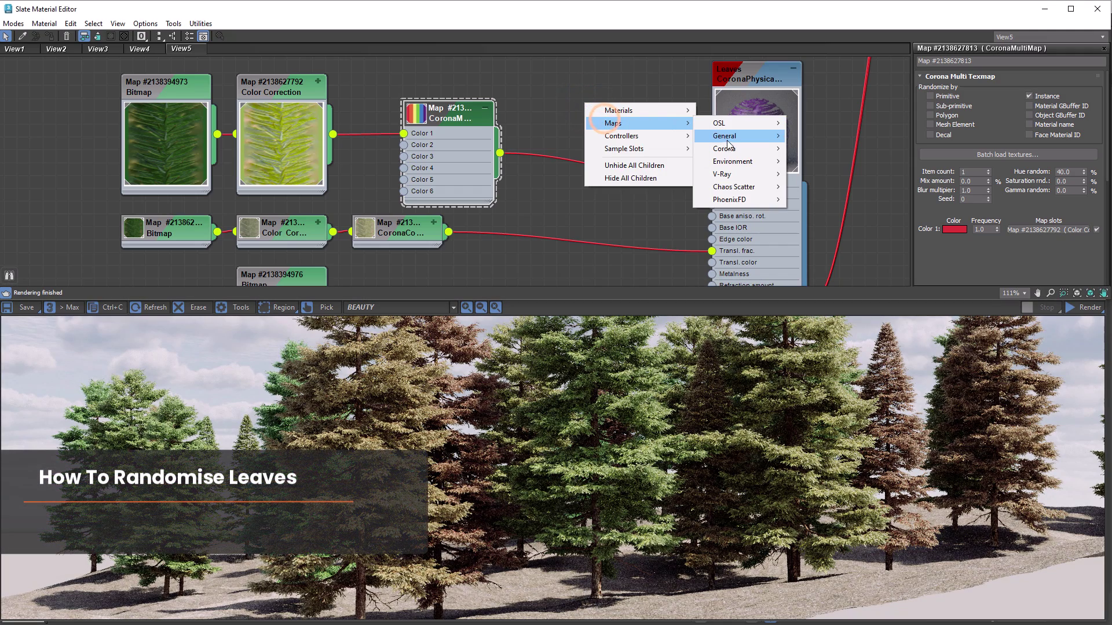
pyautogui.moveTo(727, 144)
pyautogui.click(835, 266)
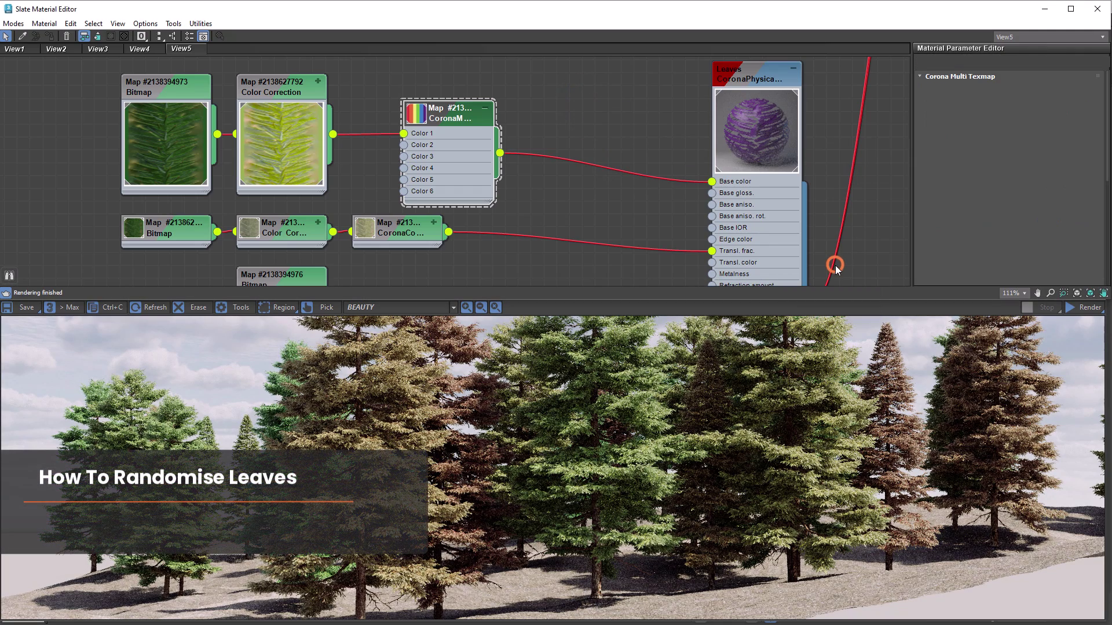
pyautogui.click(966, 173)
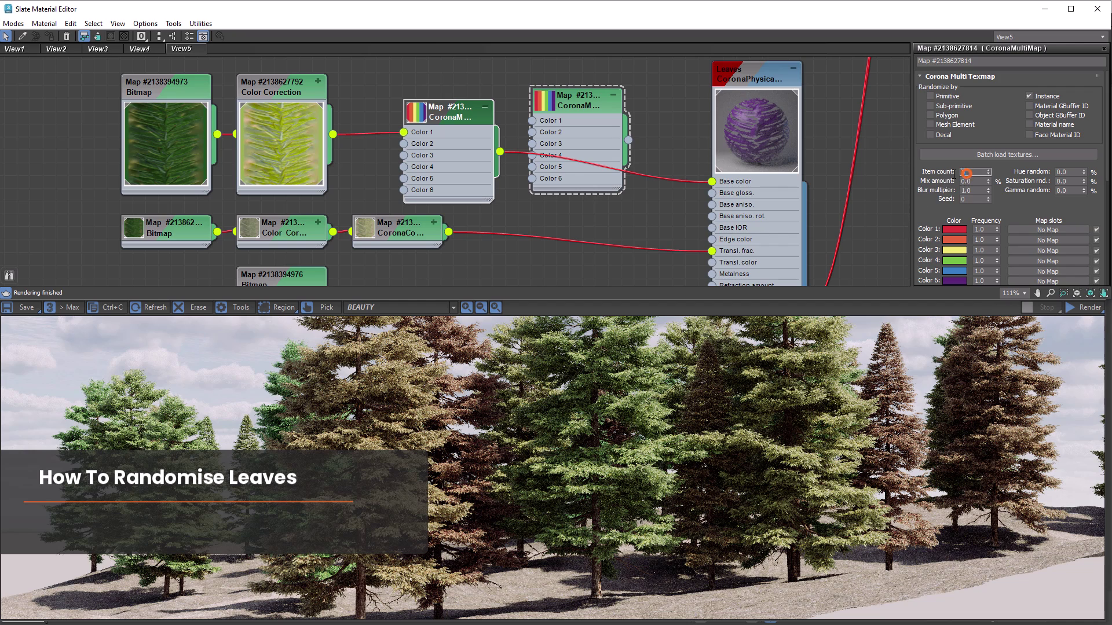
pyautogui.write('1')
pyautogui.press('Return')
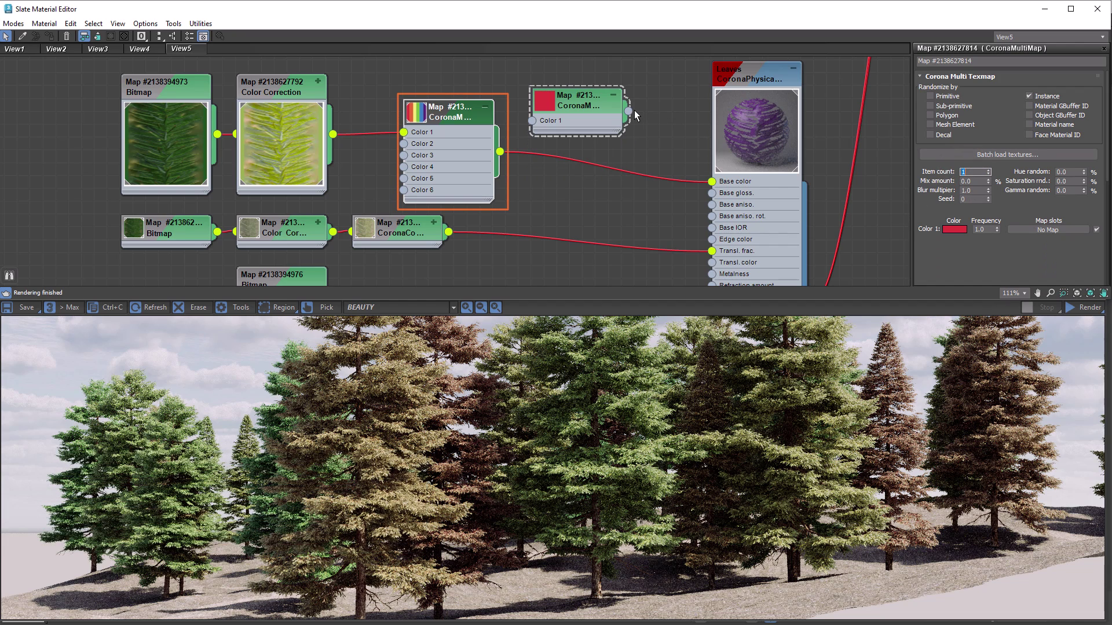
# Step: Connect the new multimap to Leaves' Base color and restart the interactive render
pyautogui.moveTo(630, 111); pyautogui.dragTo(711, 182)
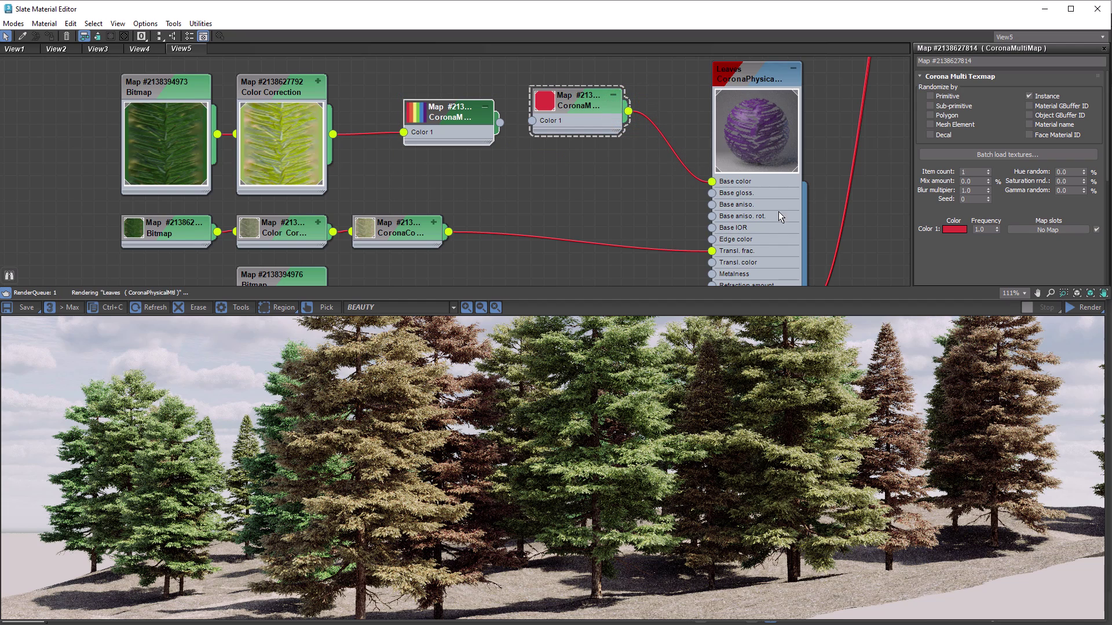
pyautogui.click(1101, 311)
pyautogui.click(1097, 322)
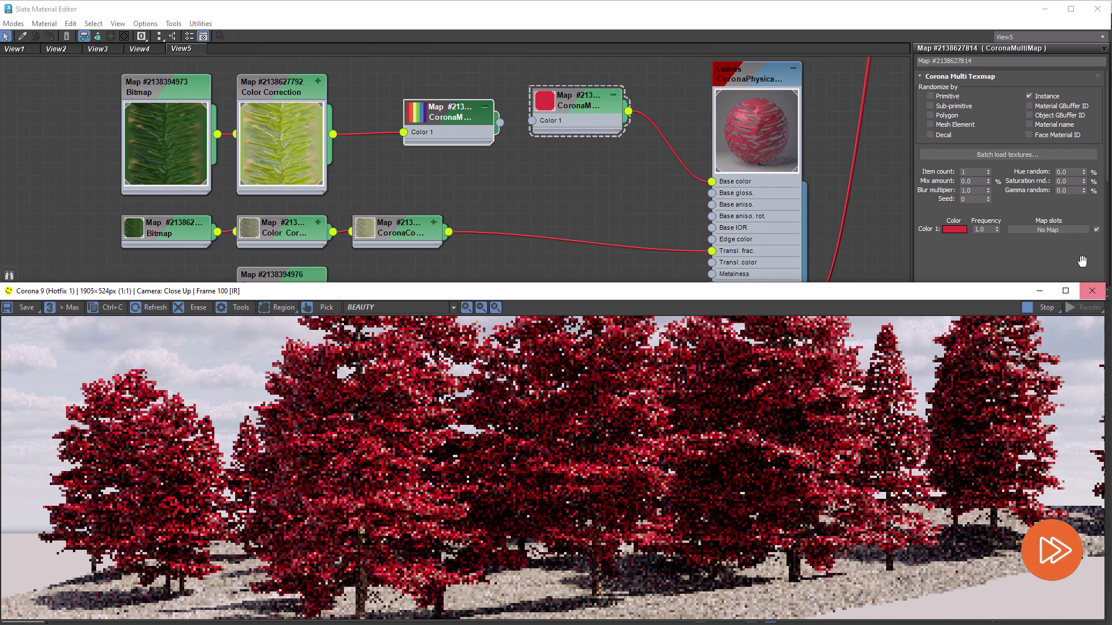
# Step: Set hue and saturation random to 20%, gamma random to 5.0, and enable Mesh Element randomization
pyautogui.doubleClick(1073, 171)
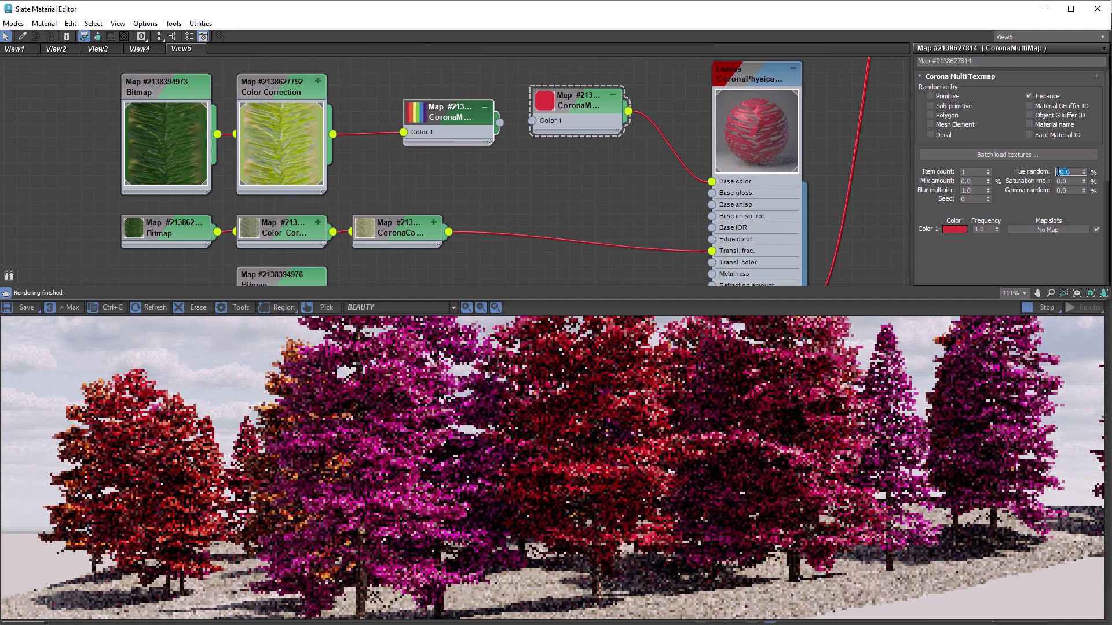
pyautogui.doubleClick(1069, 181)
pyautogui.write('20')
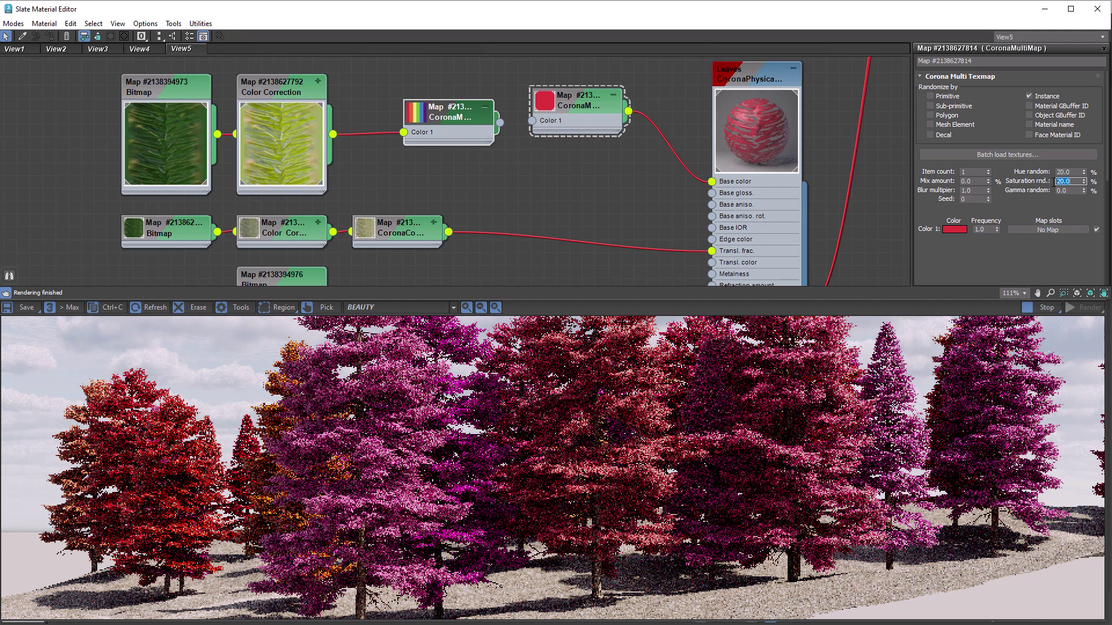
pyautogui.doubleClick(1060, 190)
pyautogui.press('Return')
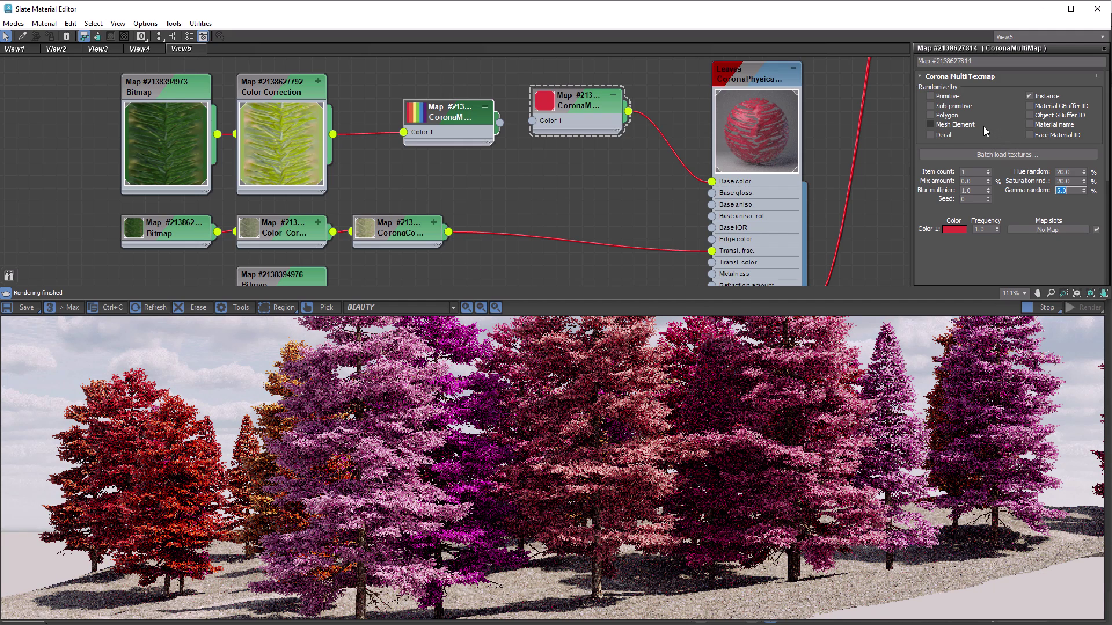
pyautogui.click(972, 124)
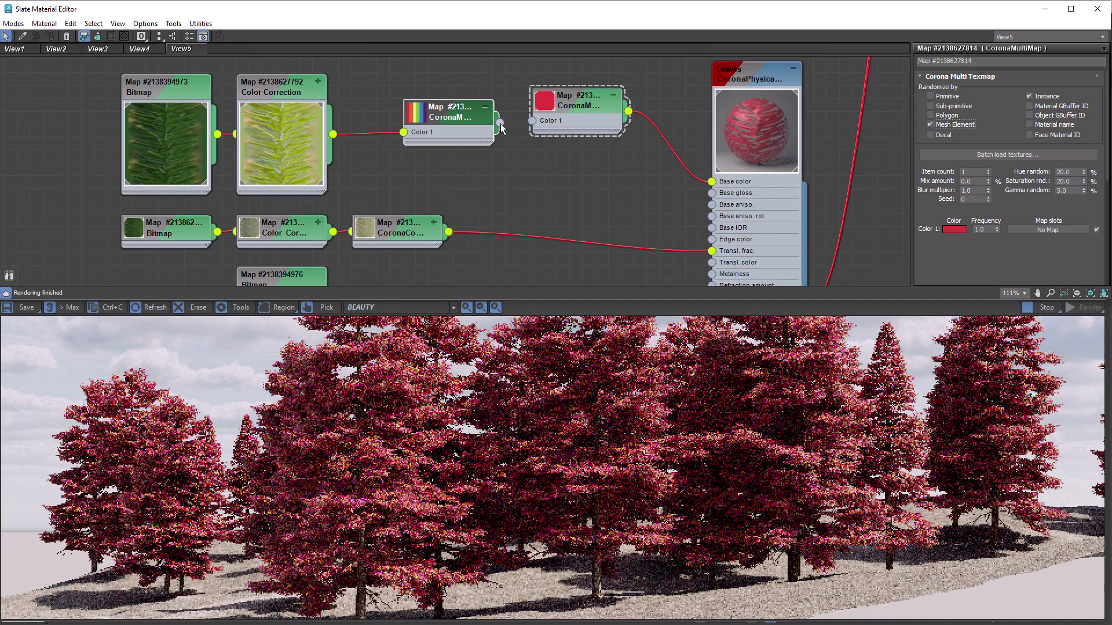
# Step: Plug the first multi-colour CoronaMultiMap into the red multimap's Color 1 input
pyautogui.moveTo(501, 129); pyautogui.dragTo(532, 126)
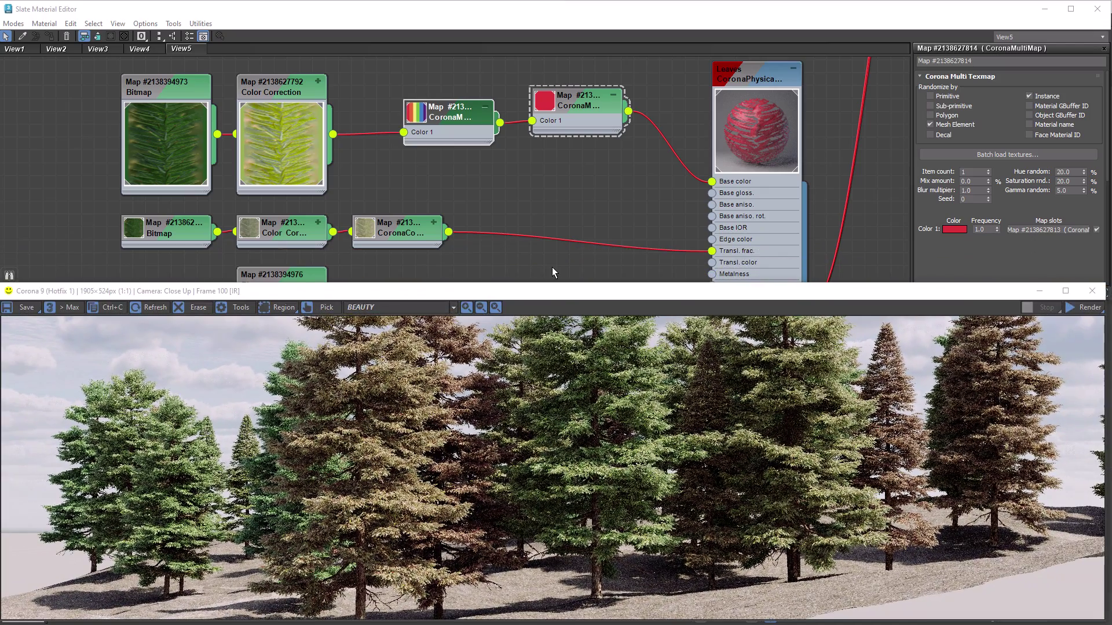
pyautogui.moveTo(553, 272); pyautogui.dragTo(556, 147, button='middle')
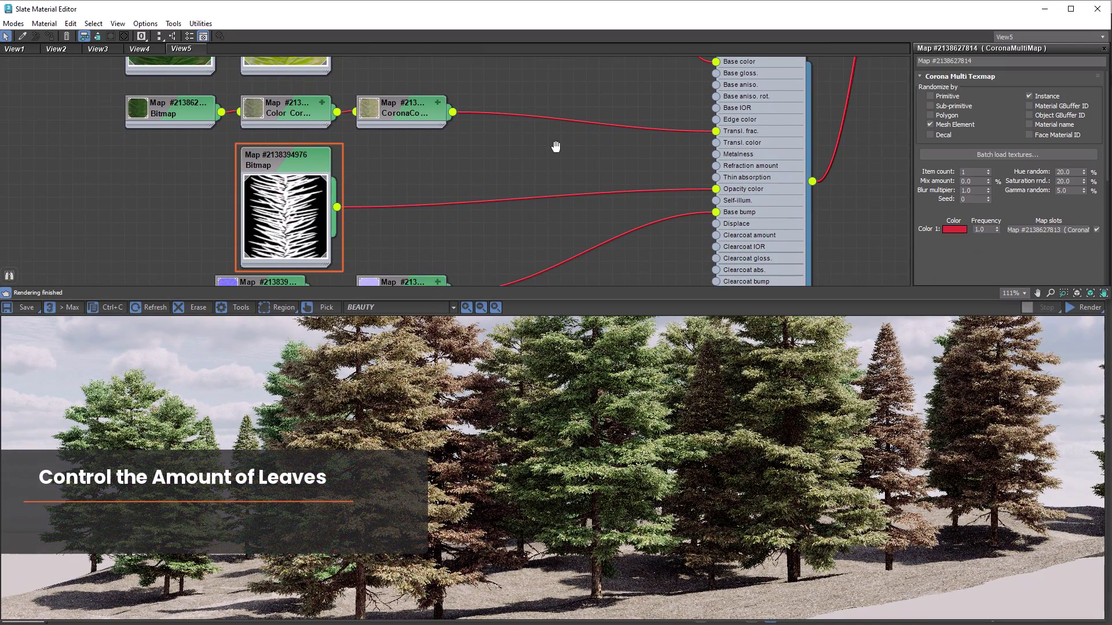
# Step: Create a third CoronaMultiMap with an Item count of 2
pyautogui.rightClick(556, 147)
pyautogui.click(582, 167)
pyautogui.click(701, 193)
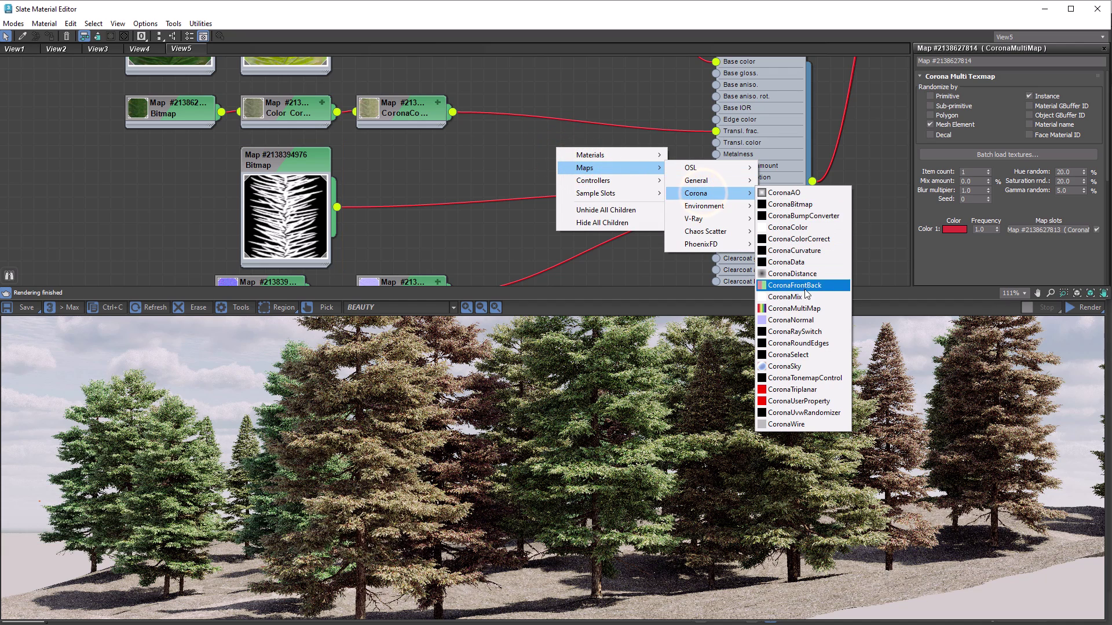
pyautogui.click(810, 309)
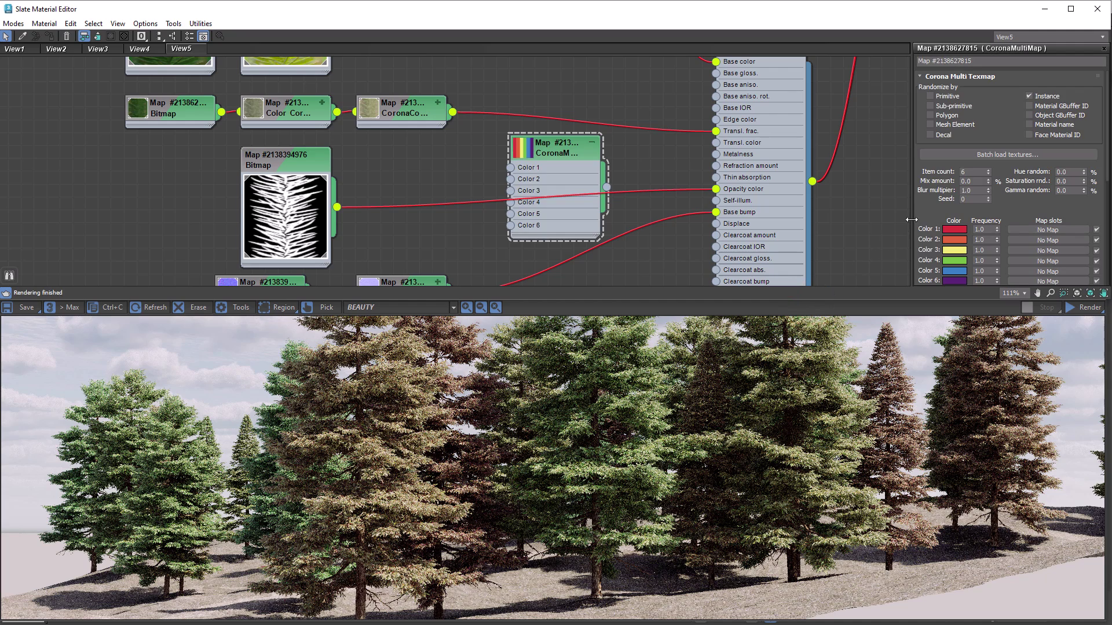
pyautogui.doubleClick(971, 172)
pyautogui.write('2')
pyautogui.press('Return')
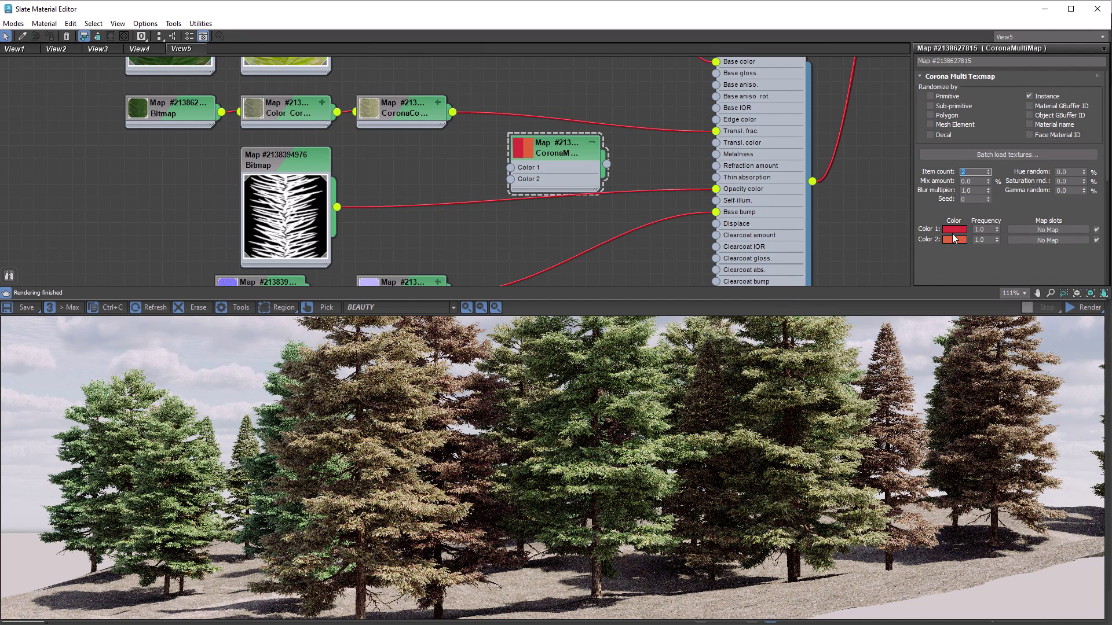
# Step: Set the new multimap's Color 1 to light grey and Color 2 to pure black
pyautogui.click(953, 231)
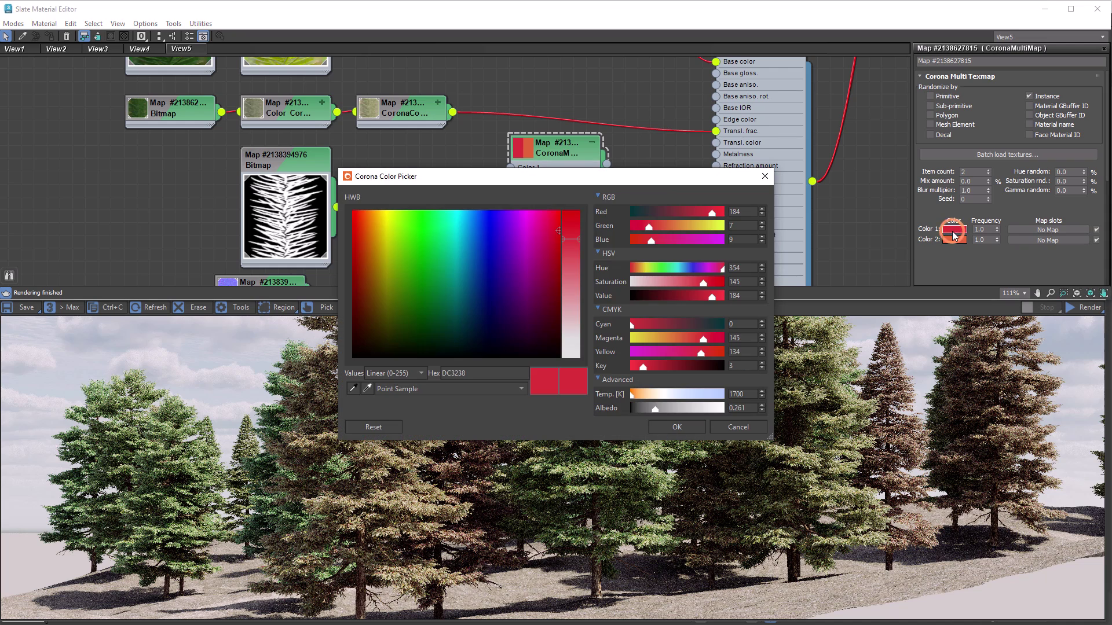
pyautogui.click(575, 292)
pyautogui.click(678, 426)
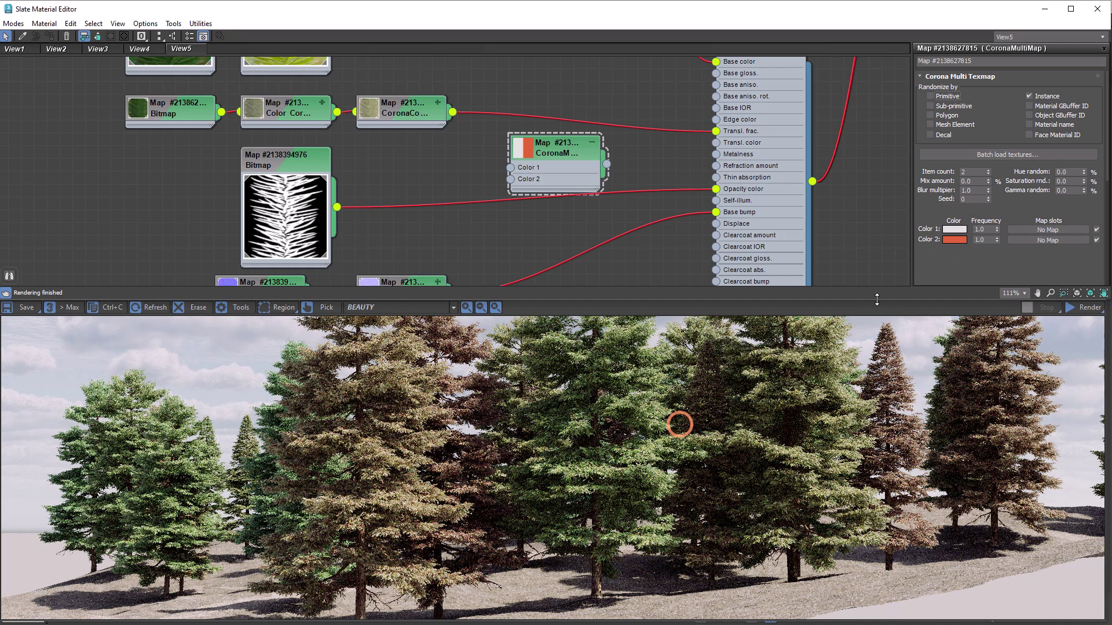
pyautogui.click(953, 240)
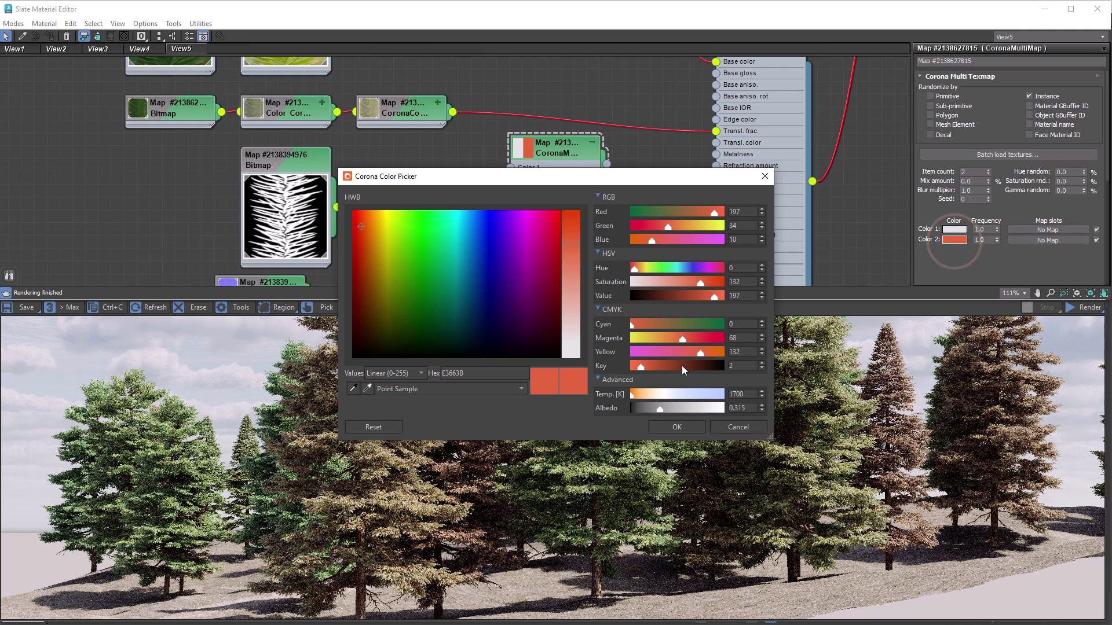
pyautogui.moveTo(682, 366); pyautogui.dragTo(744, 376)
pyautogui.click(700, 427)
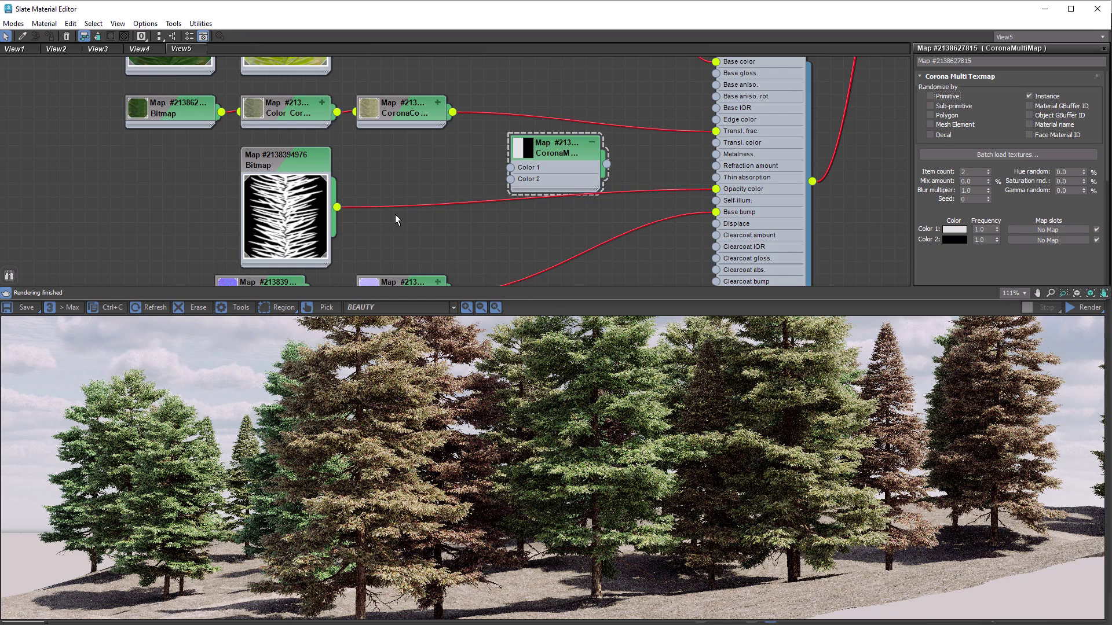
# Step: Feed the leaf mask bitmap into Color 1, wire the multimap to Opacity, and start IR
pyautogui.moveTo(337, 207); pyautogui.dragTo(510, 168)
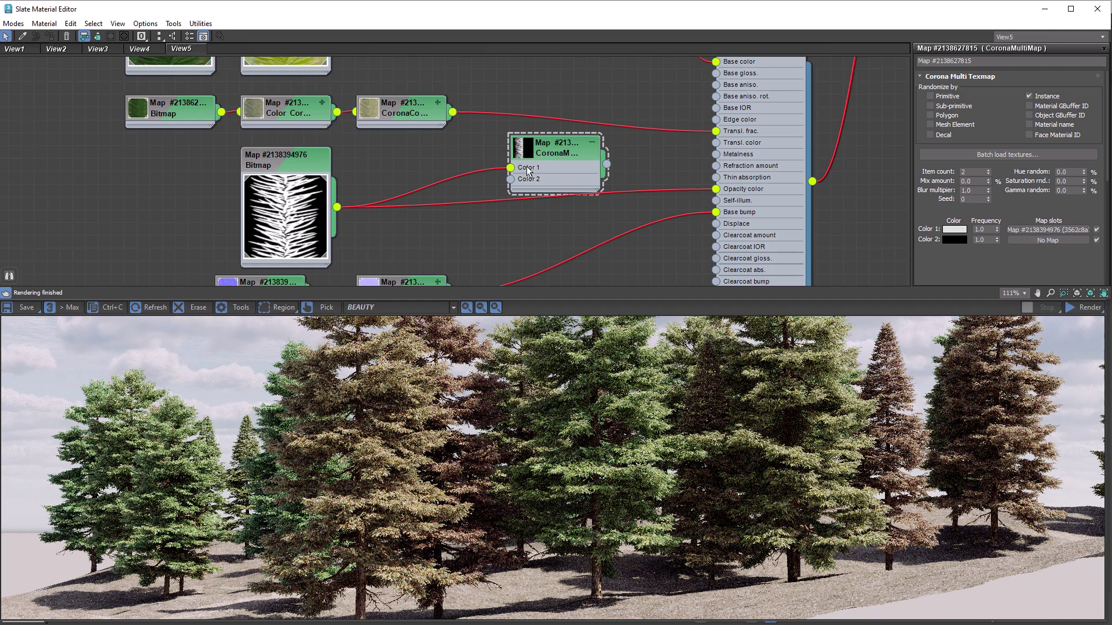
pyautogui.moveTo(606, 164); pyautogui.dragTo(721, 193)
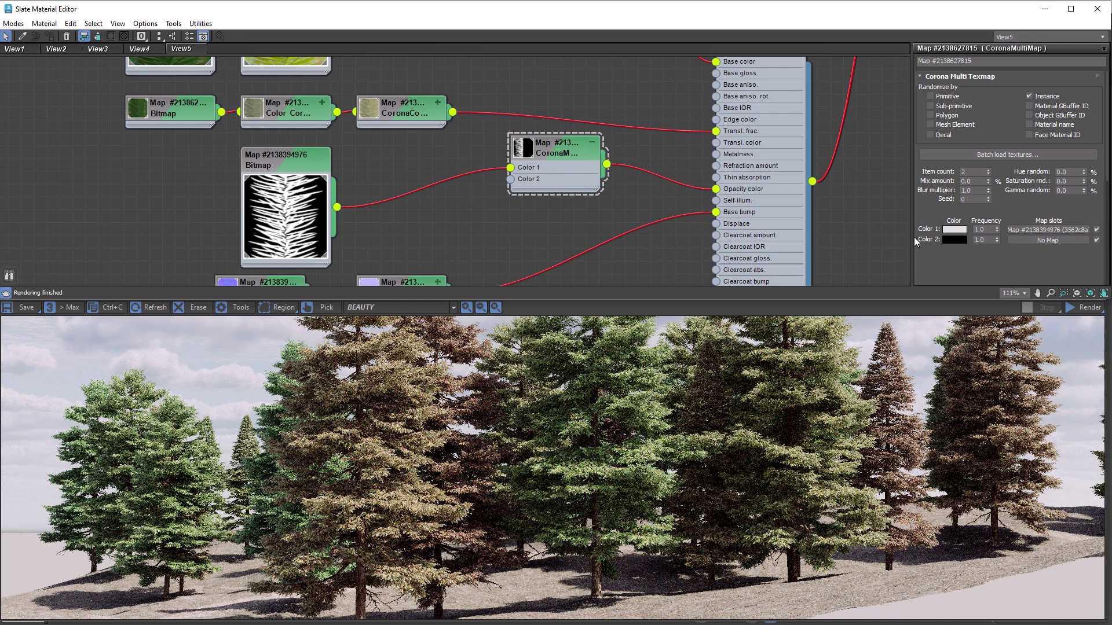
pyautogui.click(1085, 309)
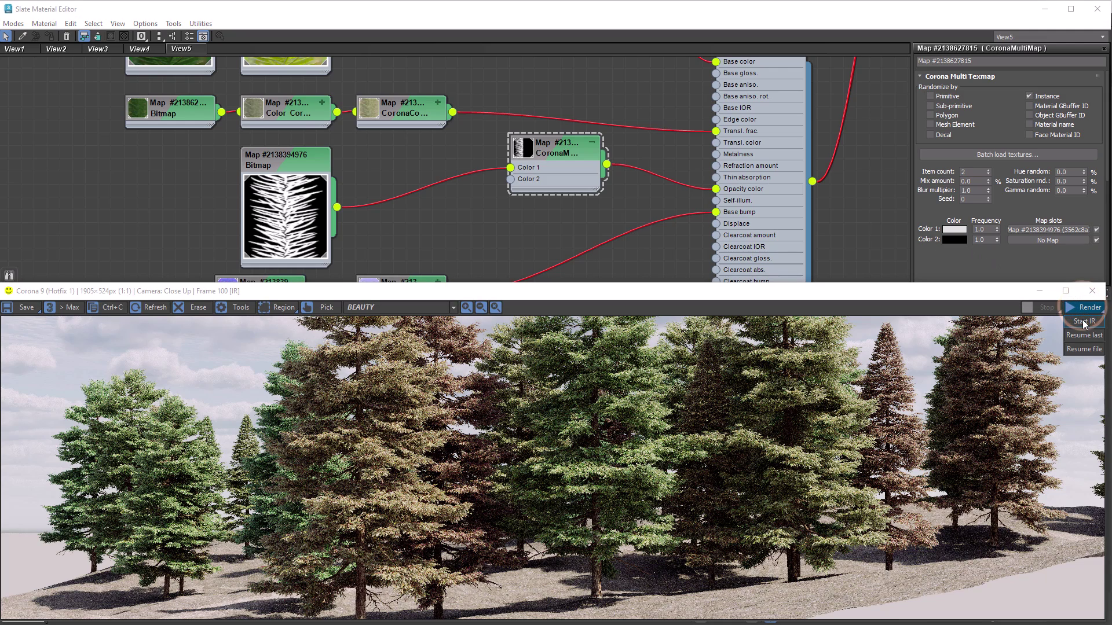
pyautogui.click(1084, 321)
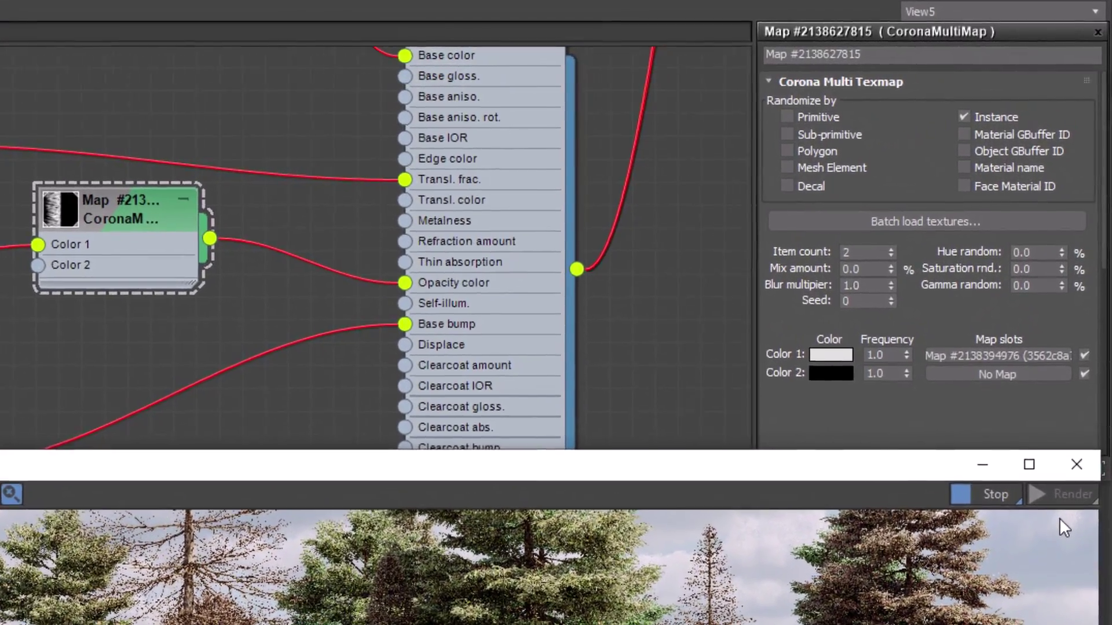
# Step: Randomize the opacity multimap by Mesh Element and set Color 1 frequency to 0.1, then 0.3
pyautogui.click(856, 168)
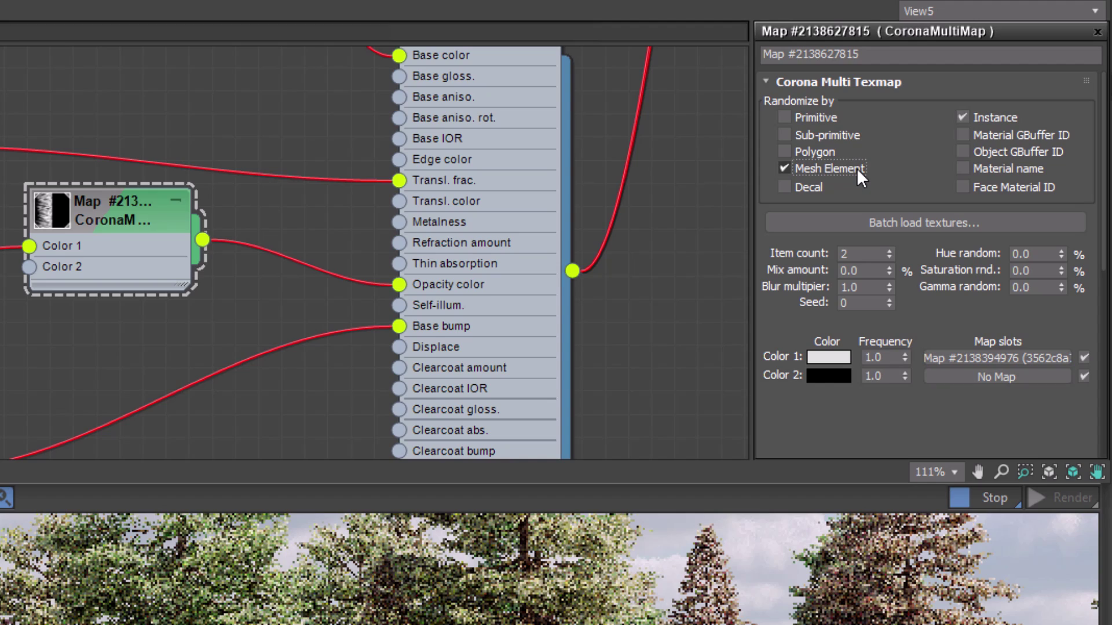
pyautogui.click(886, 357)
pyautogui.write('0.1')
pyautogui.press('Return')
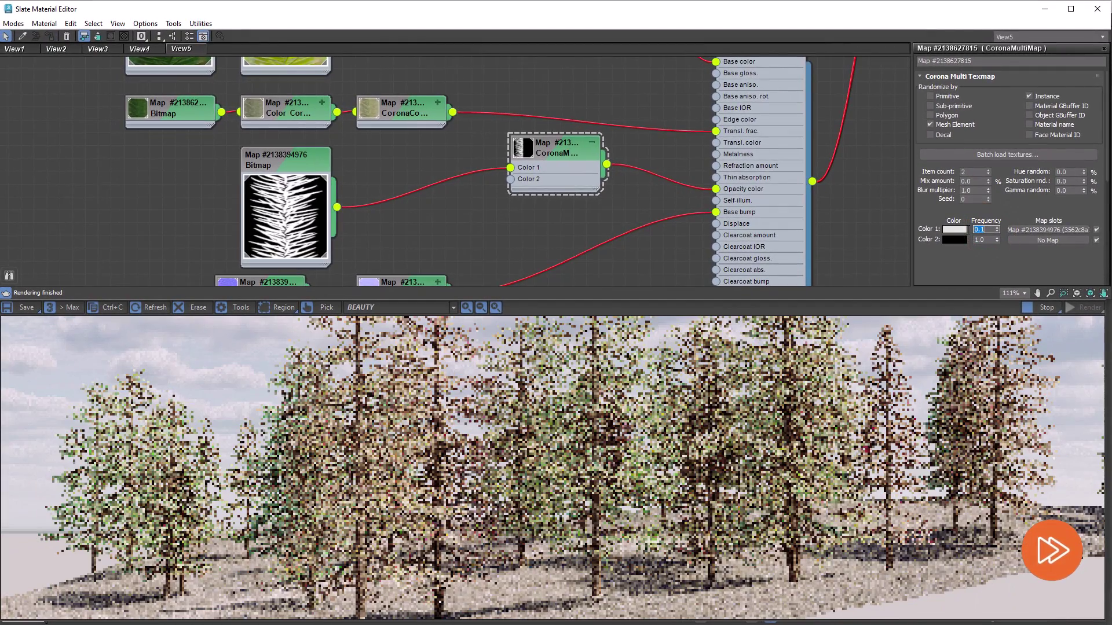
pyautogui.press('Return')
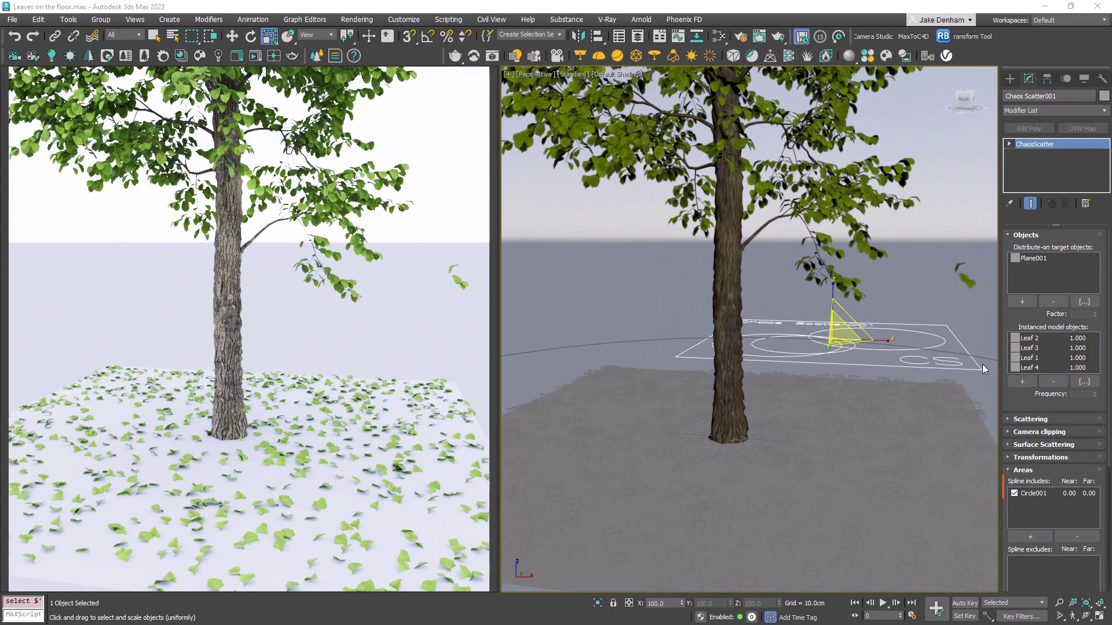
# Step: Select Circle001 and scale it down uniformly to tighten the leaf scatter area
pyautogui.click(983, 359)
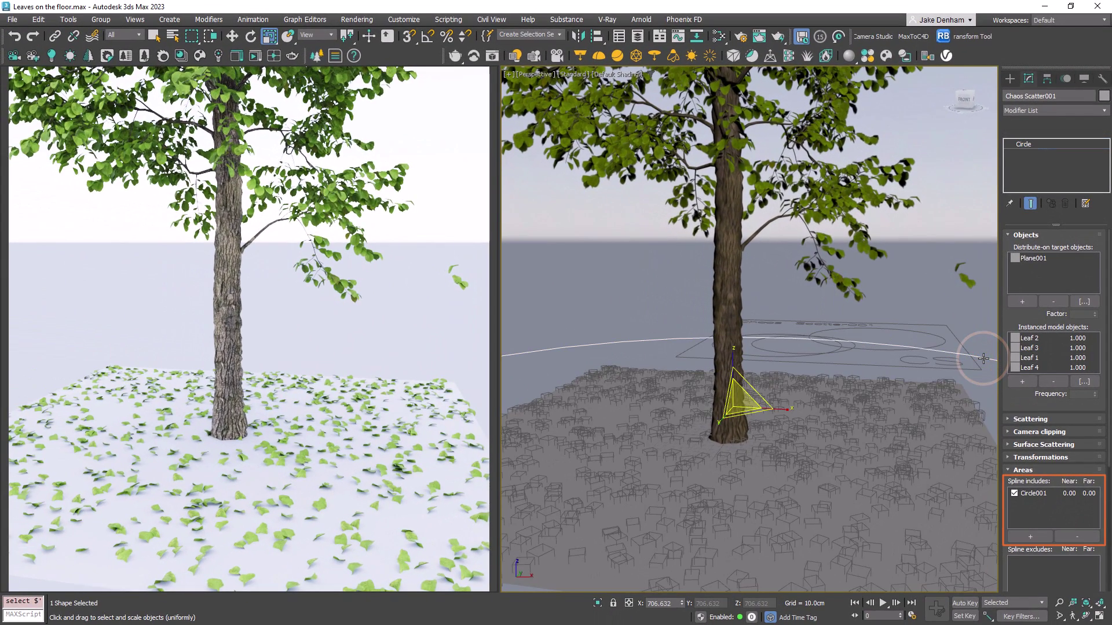
pyautogui.click(736, 406)
pyautogui.moveTo(736, 405); pyautogui.dragTo(740, 464)
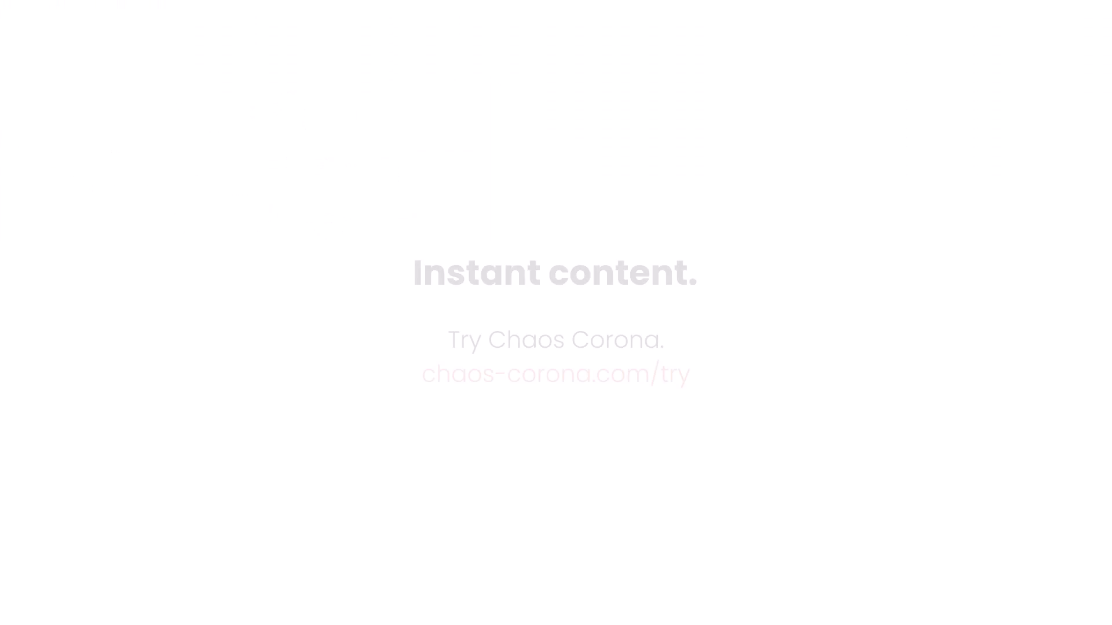